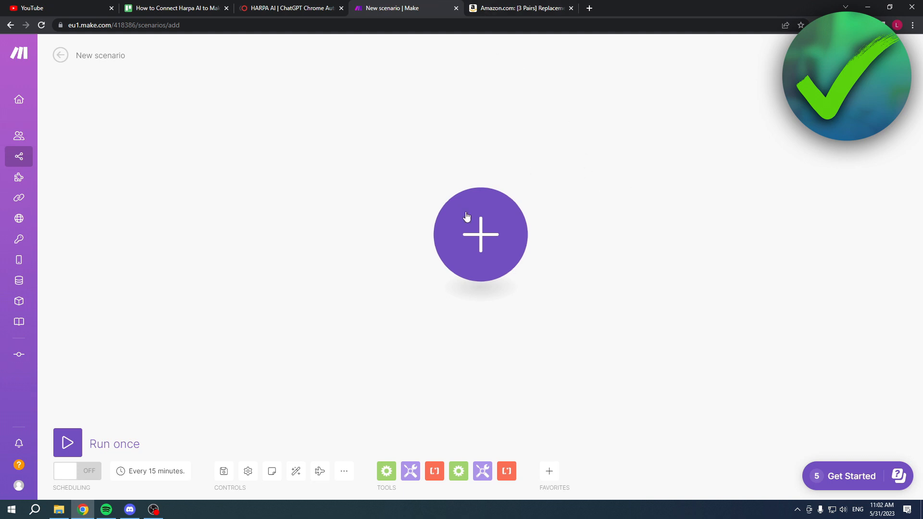
Read HARPA's 'Connect to Make.com' guide after the module app search found nothing, then show the Amazon ear-tips page
{"action": "left_click", "coordinate": [481, 235]}
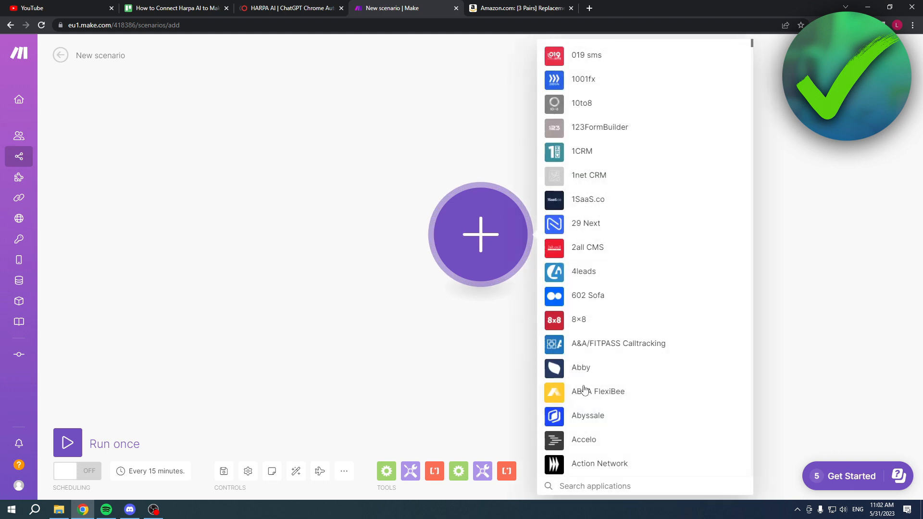
{"action": "type", "text": "har"}
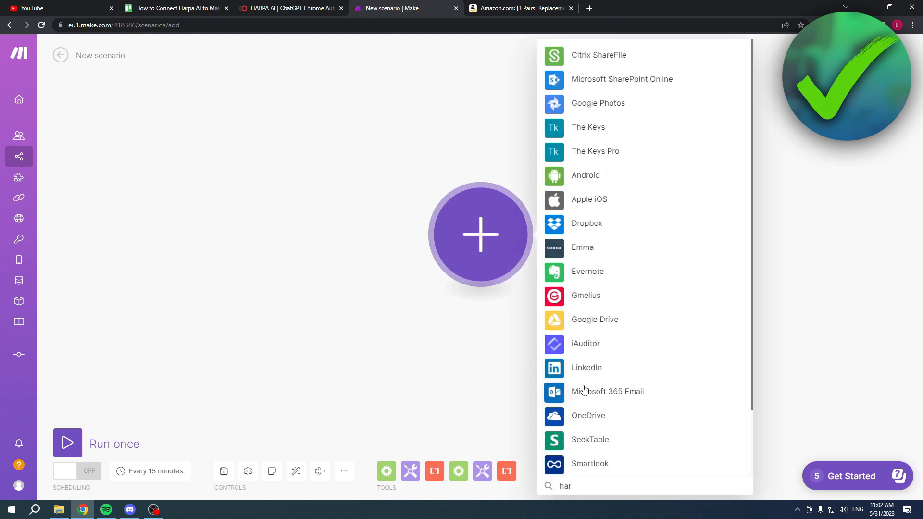
{"action": "type", "text": "pa"}
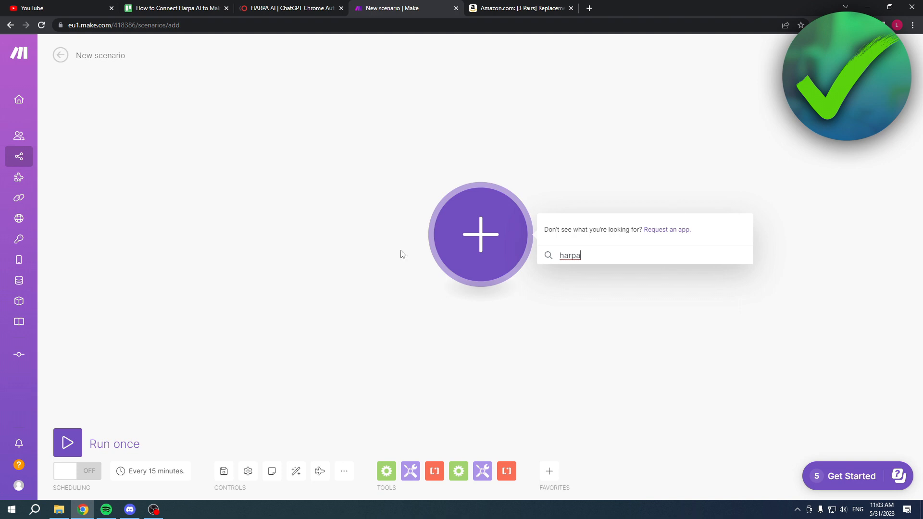
{"action": "left_click", "coordinate": [447, 139]}
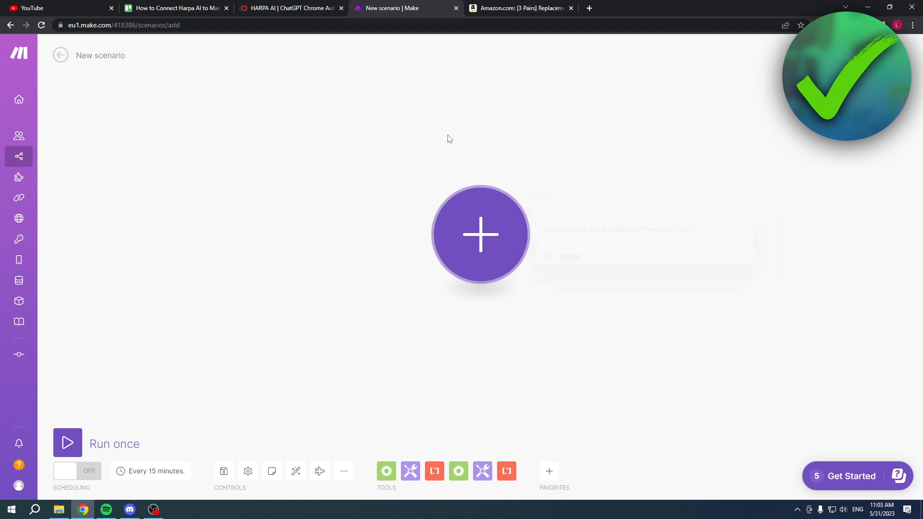
{"action": "left_click", "coordinate": [261, 6]}
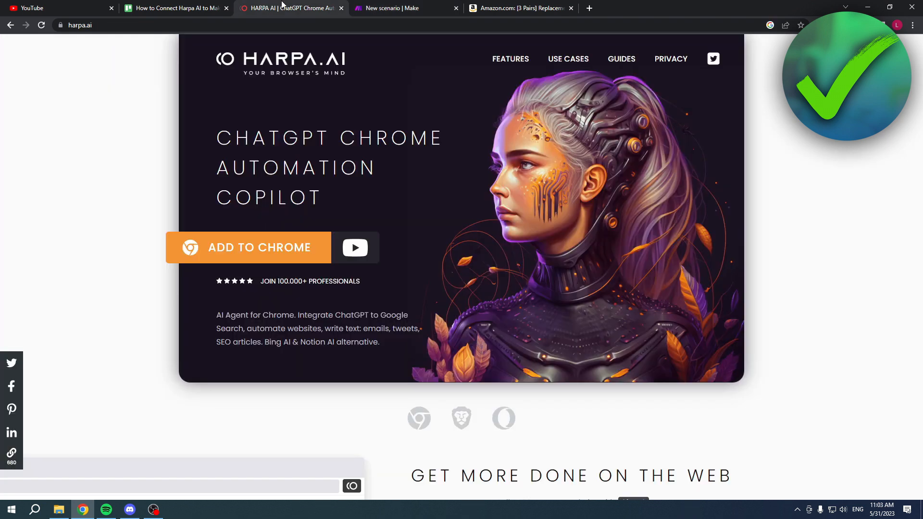
{"action": "left_click", "coordinate": [613, 58]}
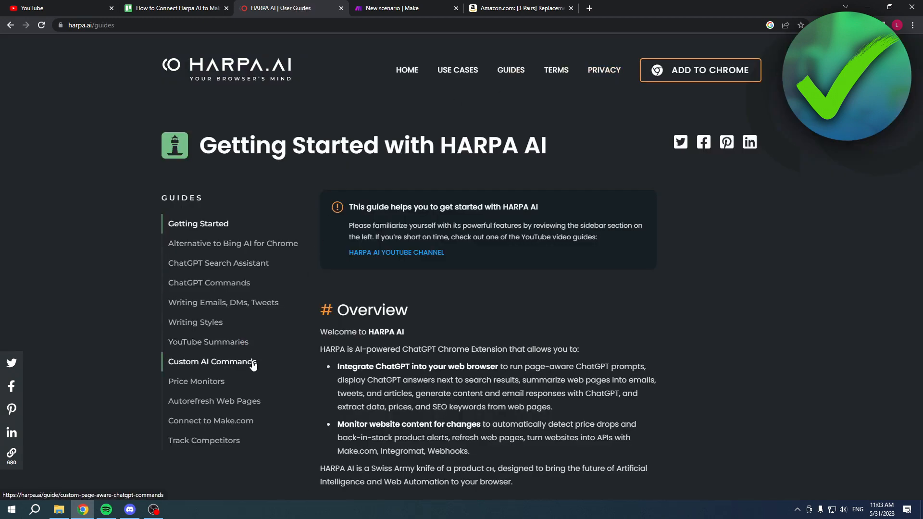
{"action": "left_click", "coordinate": [238, 421]}
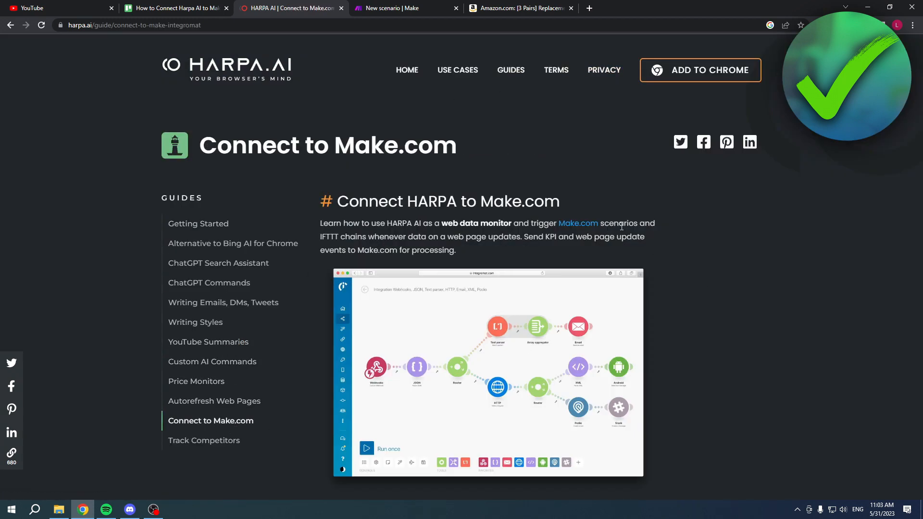
{"action": "left_click", "coordinate": [527, 6]}
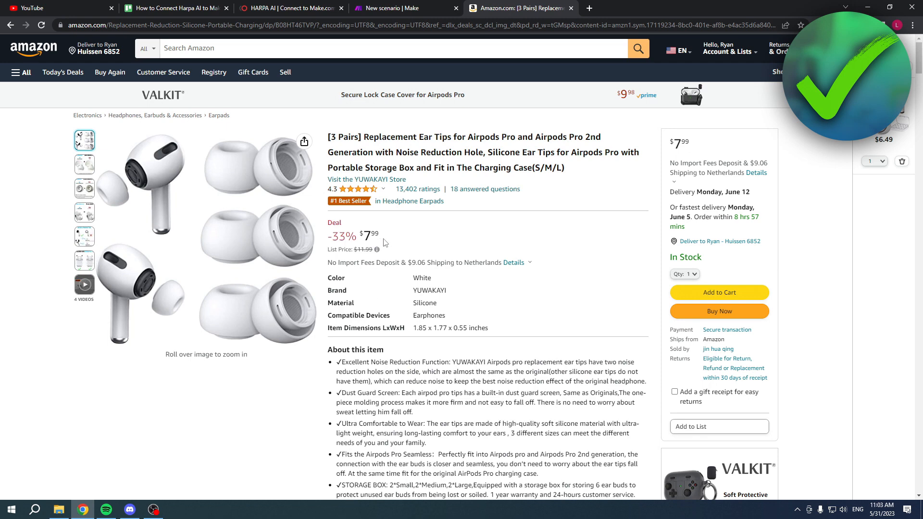
Monitor the $7.99 Amazon price in HARPA's Monitor panel with Extra Config enabled
{"action": "left_click_drag", "start_coordinate": [379, 237], "coordinate": [369, 235]}
{"action": "left_click", "coordinate": [413, 244]}
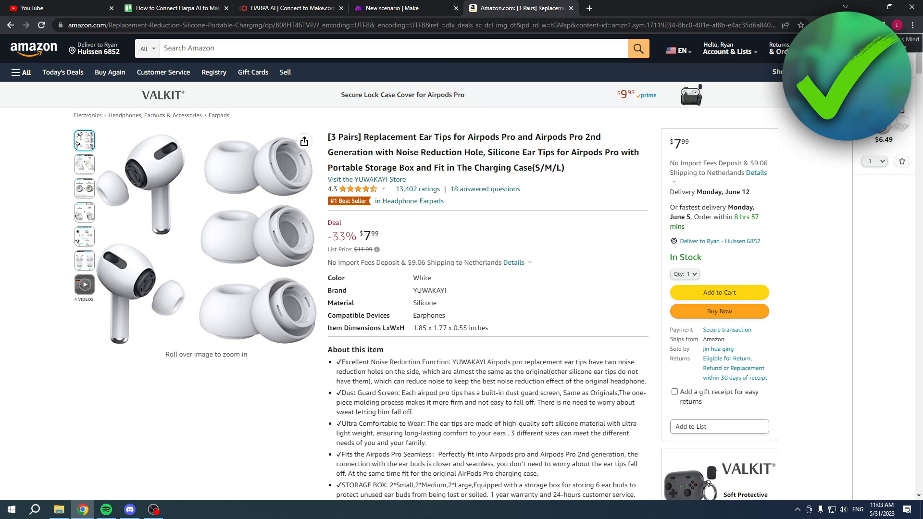
{"action": "left_click", "coordinate": [879, 24]}
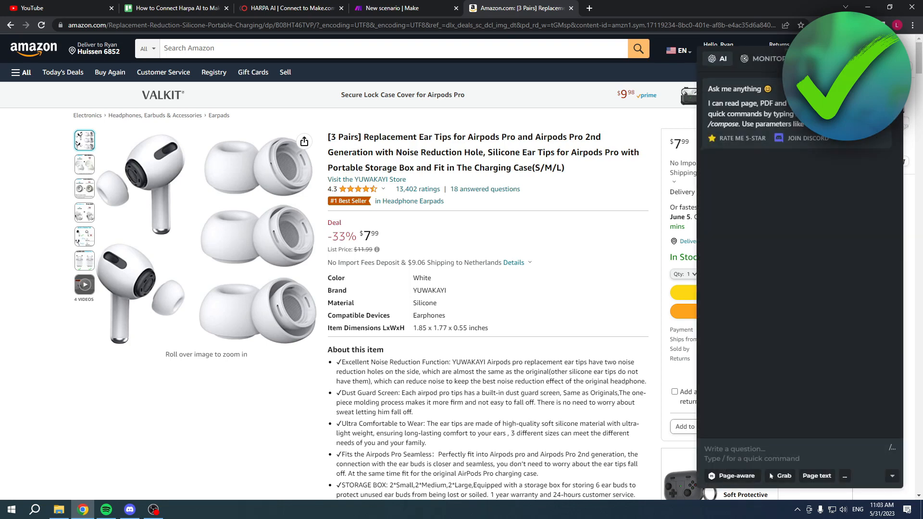
{"action": "left_click", "coordinate": [778, 60]}
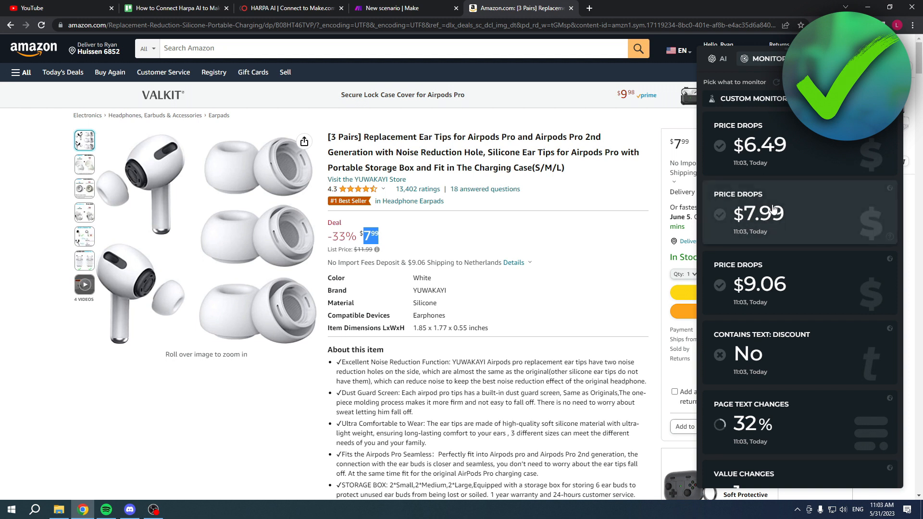
{"action": "left_click", "coordinate": [773, 208]}
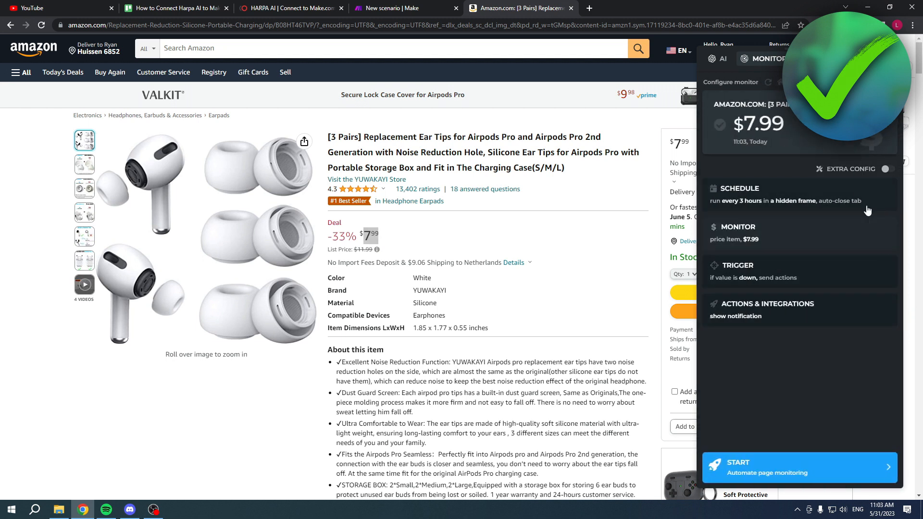
{"action": "left_click", "coordinate": [887, 170]}
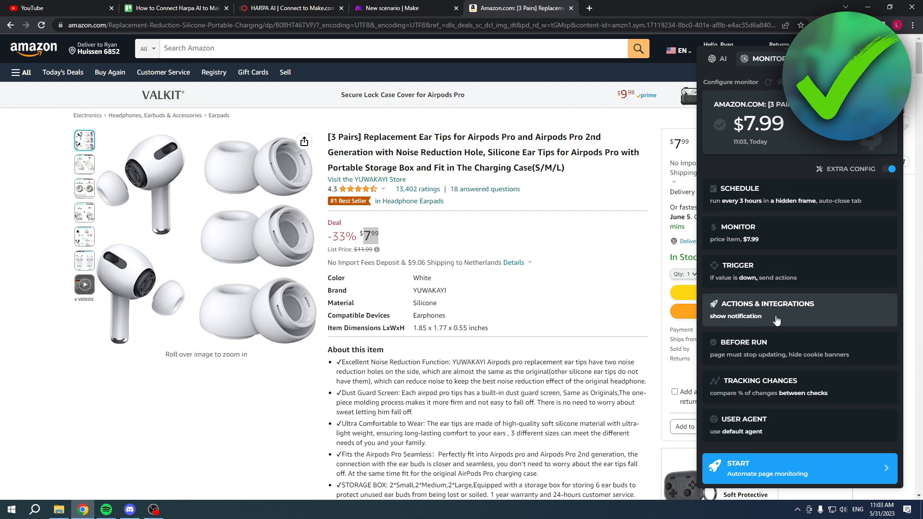
Keep 'value is down' as the trigger condition and show Actions & Integrations
{"action": "left_click", "coordinate": [763, 277]}
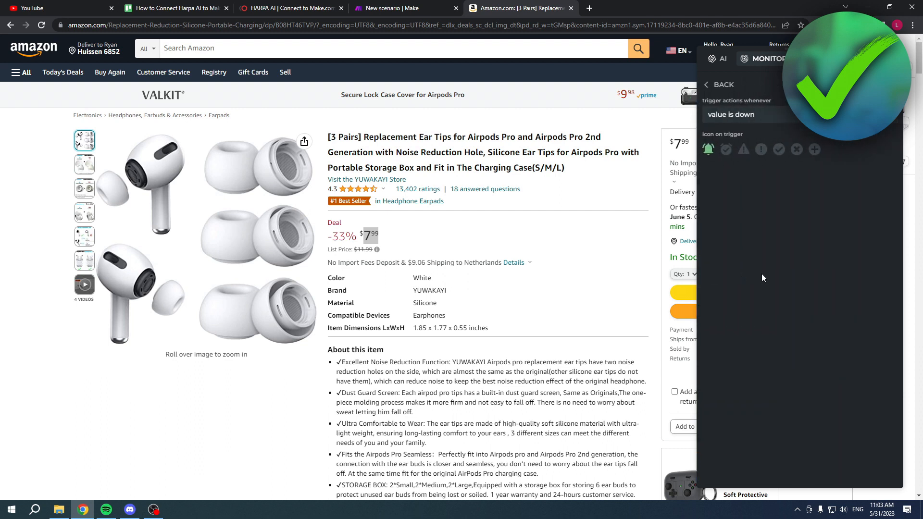
{"action": "left_click", "coordinate": [770, 121]}
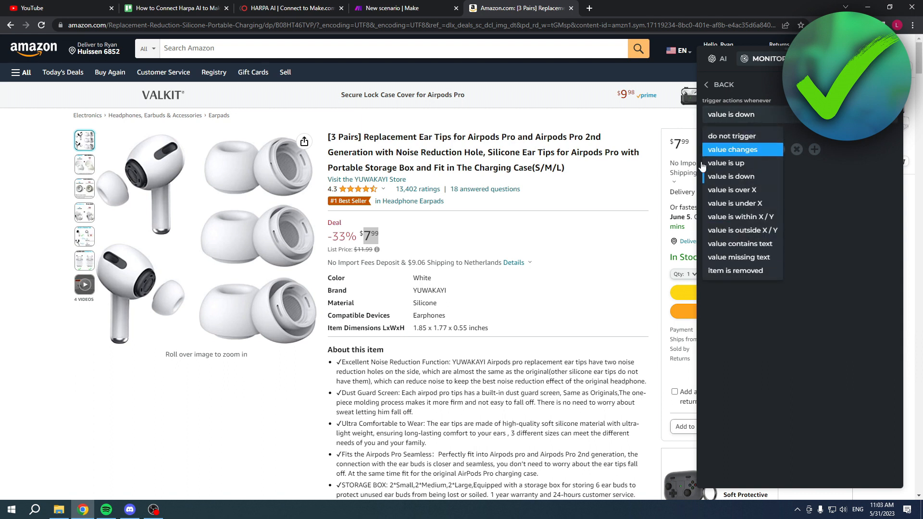
{"action": "left_click", "coordinate": [744, 177]}
{"action": "left_click", "coordinate": [722, 85]}
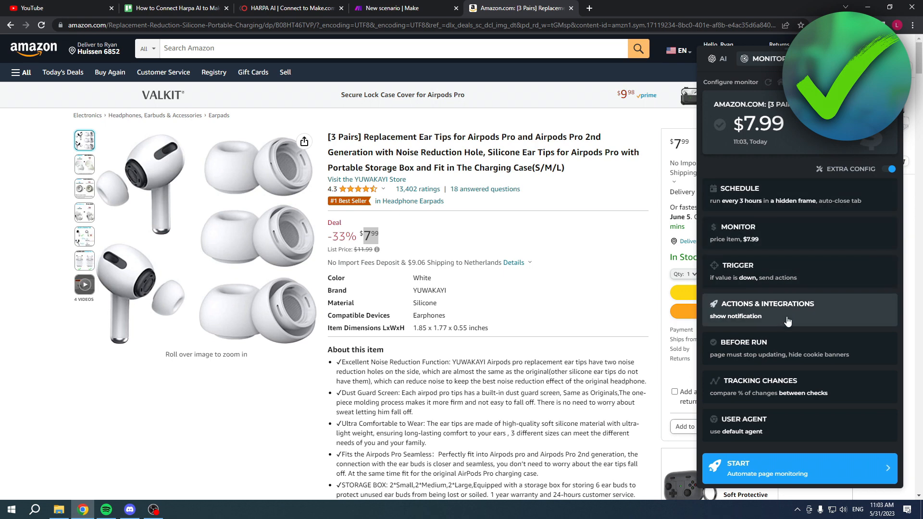
{"action": "left_click", "coordinate": [792, 315]}
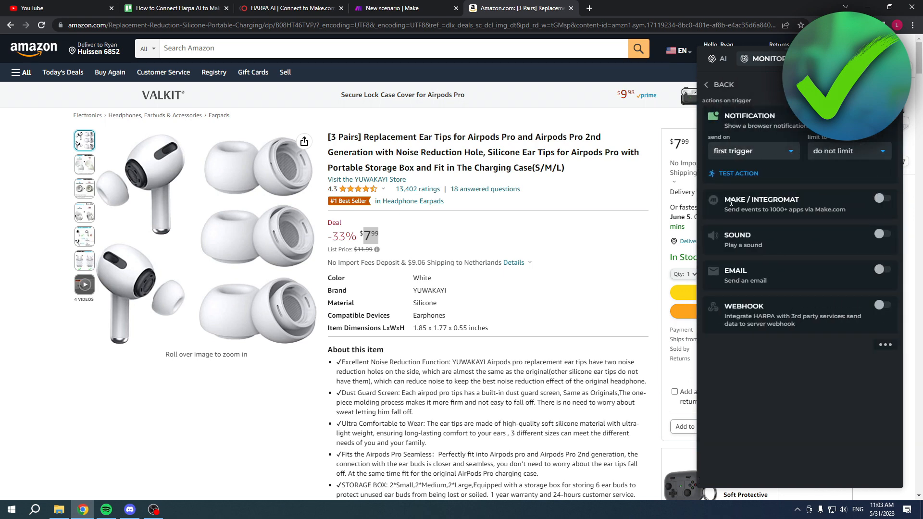
Enable the Make/Integromat action sending on task run without limit, then go to the Web Monitor app install page
{"action": "left_click", "coordinate": [880, 199]}
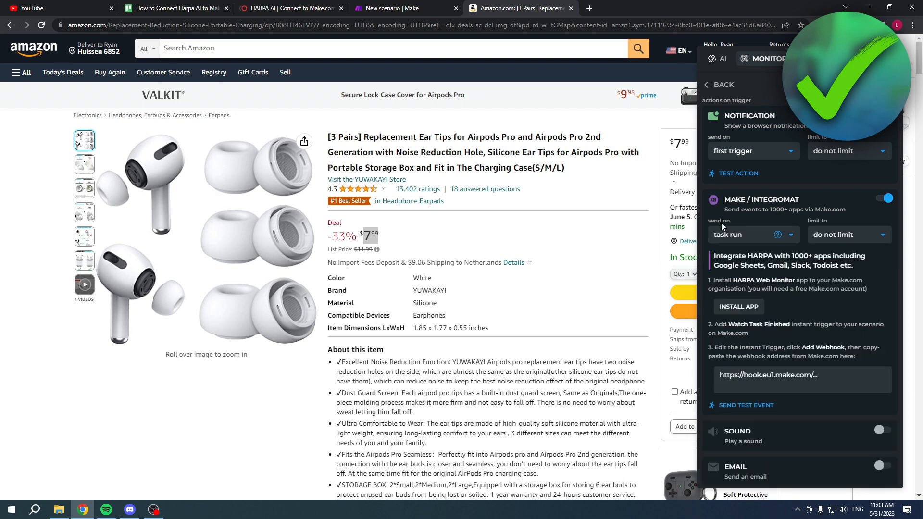
{"action": "left_click", "coordinate": [736, 234]}
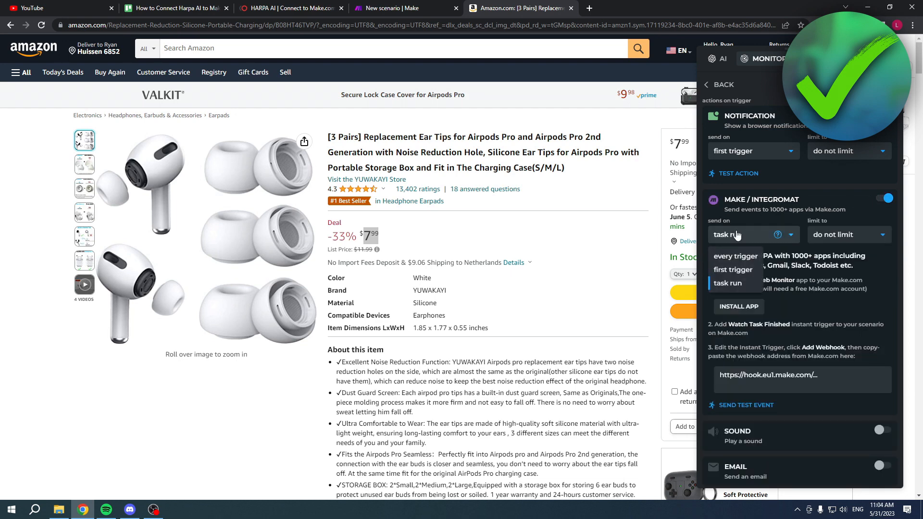
{"action": "left_click", "coordinate": [778, 235]}
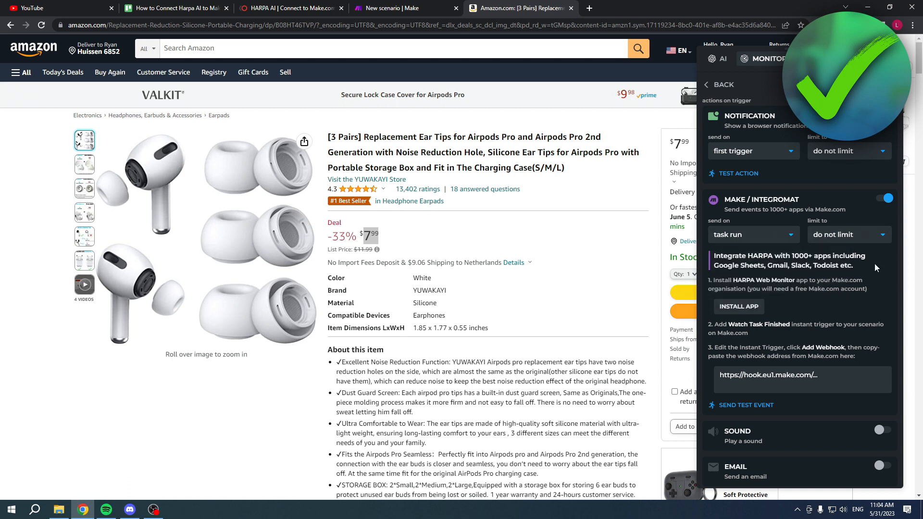
{"action": "left_click", "coordinate": [834, 235]}
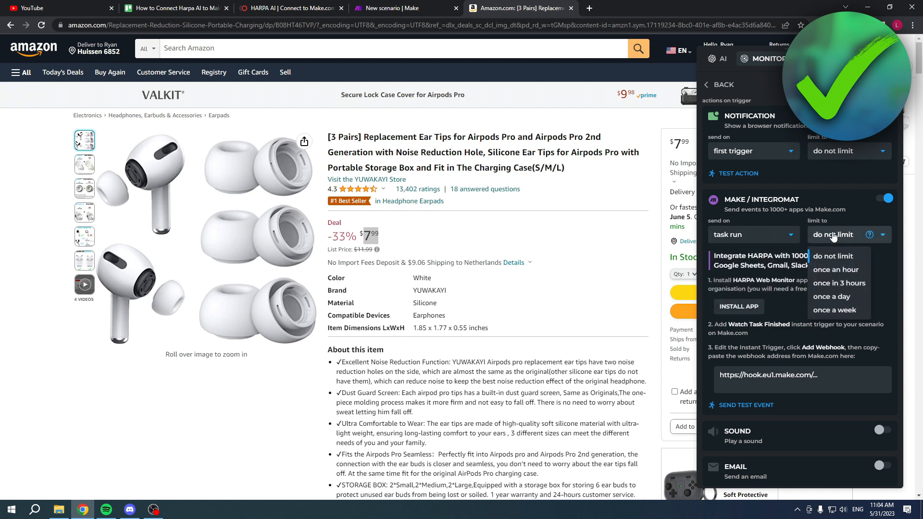
{"action": "left_click", "coordinate": [829, 253]}
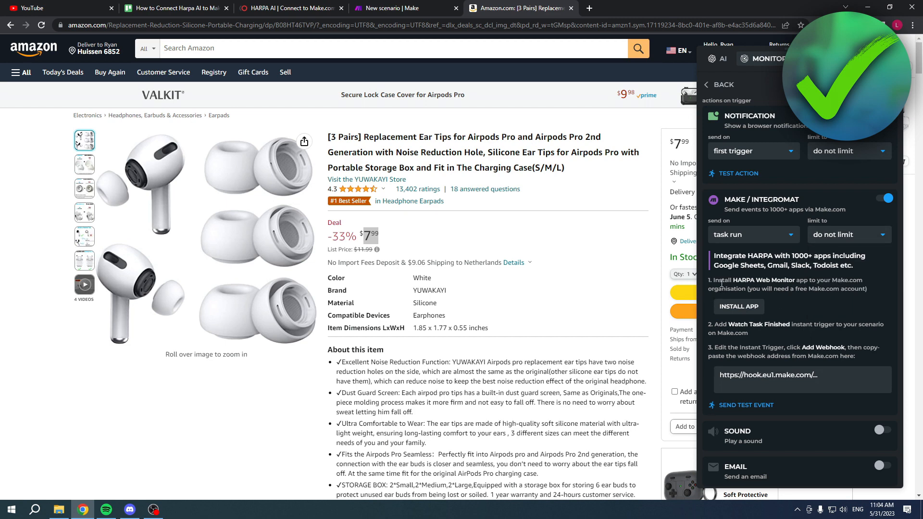
{"action": "left_click", "coordinate": [740, 307]}
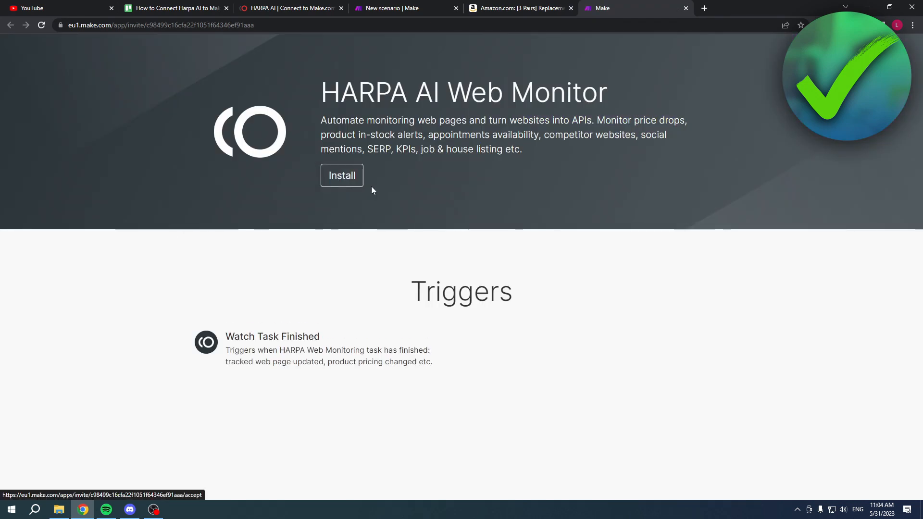
Install the HARPA AI Web Monitor app into My Organization and reload the new scenario
{"action": "left_click", "coordinate": [343, 179]}
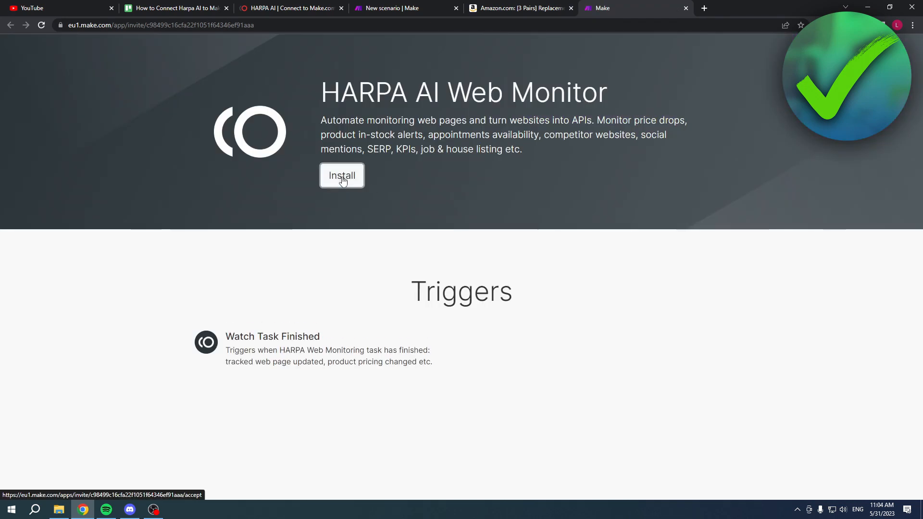
{"action": "left_click", "coordinate": [236, 325]}
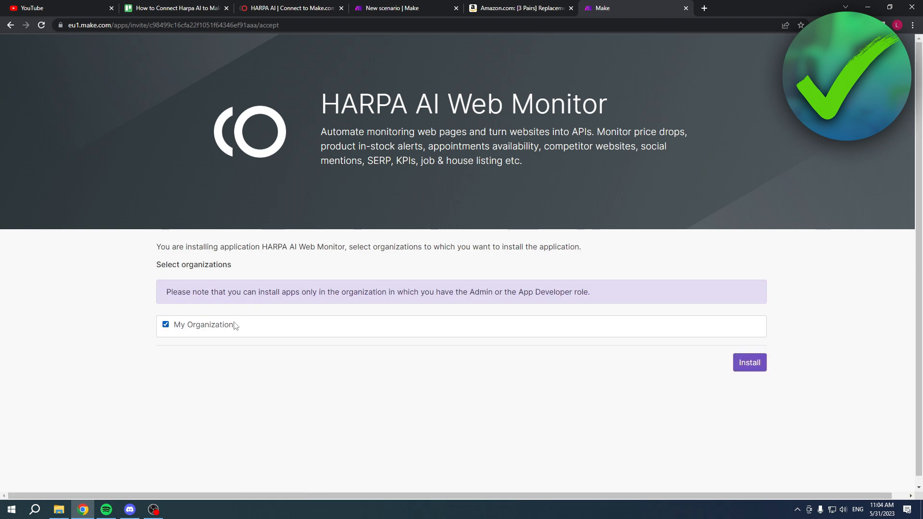
{"action": "left_click", "coordinate": [749, 368]}
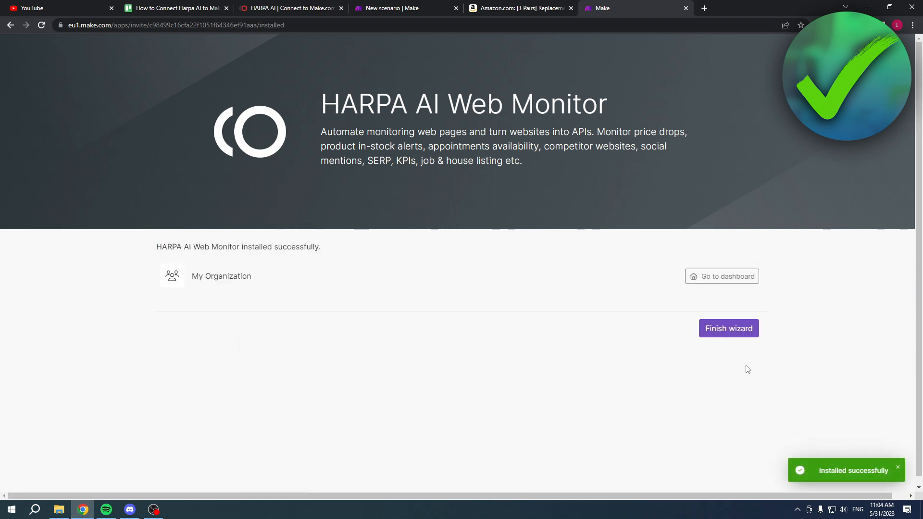
{"action": "left_click", "coordinate": [711, 283]}
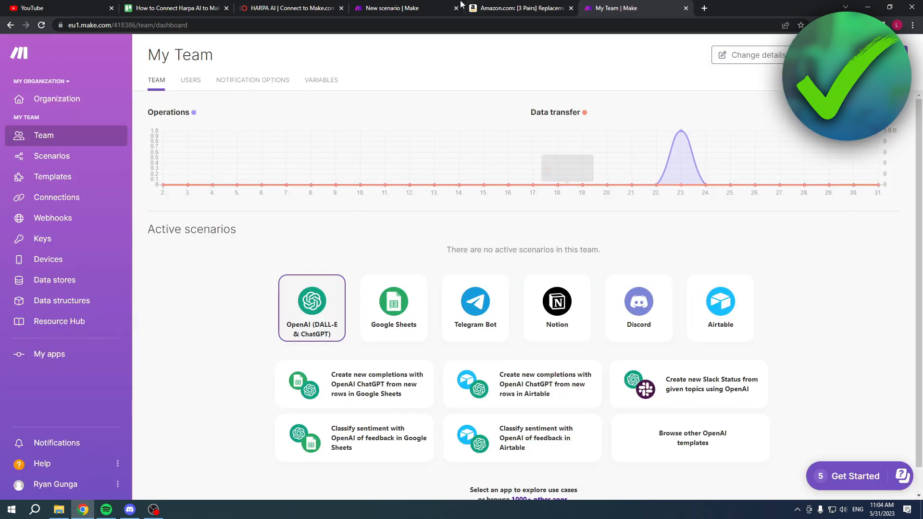
{"action": "left_click", "coordinate": [404, 8]}
{"action": "key", "text": "F5"}
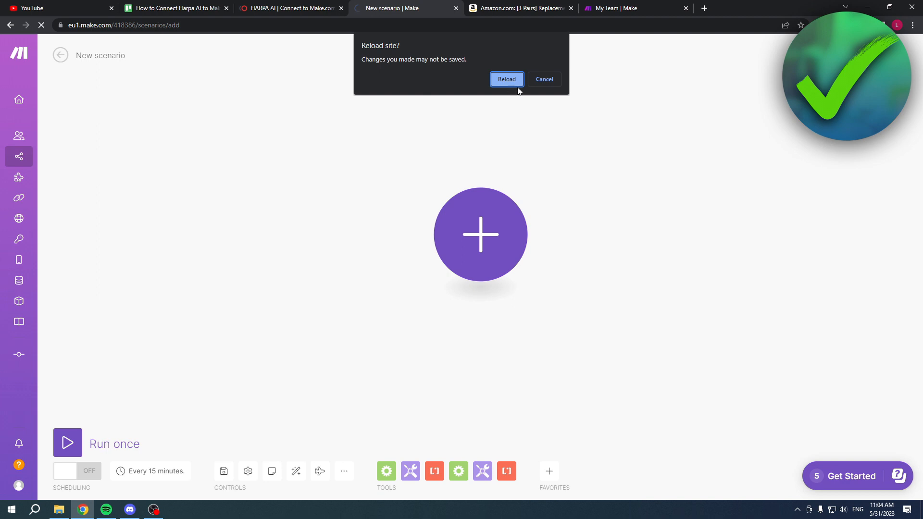
{"action": "left_click", "coordinate": [520, 79]}
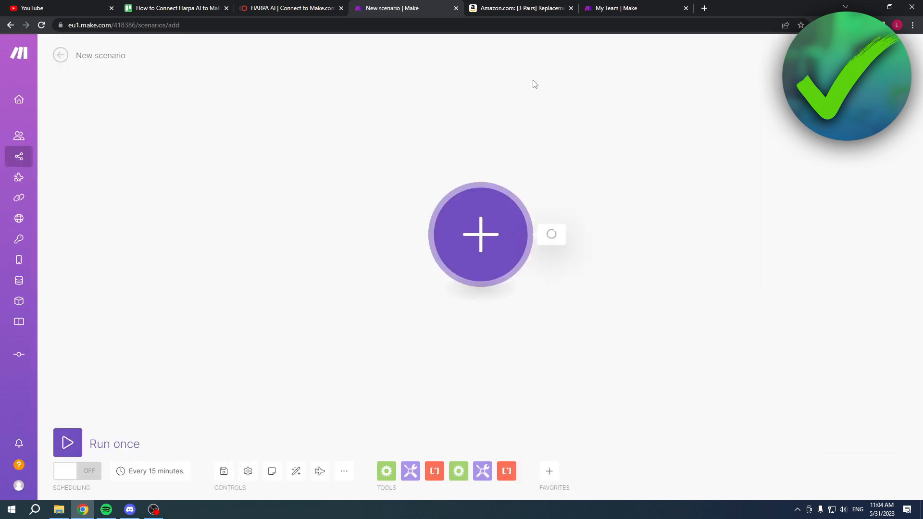
{"action": "type", "text": "ha"}
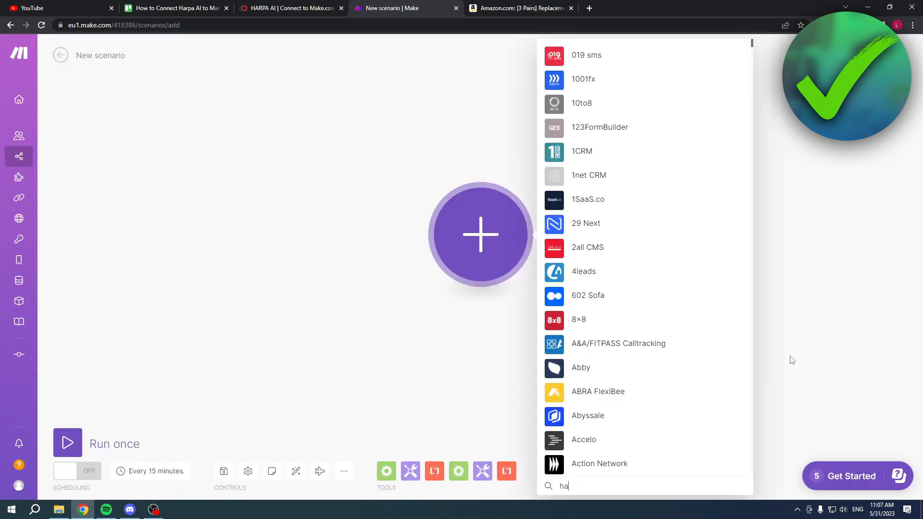
{"action": "type", "text": "rpa"}
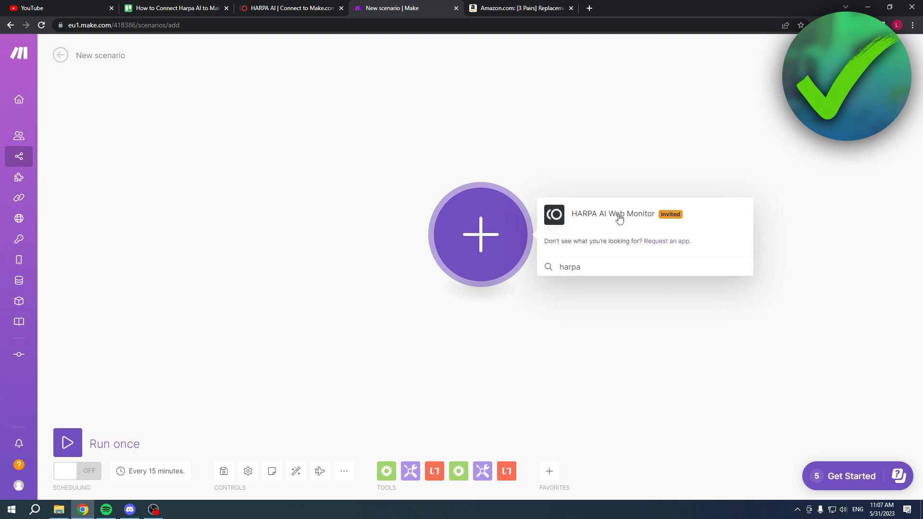
{"action": "left_click", "coordinate": [618, 215]}
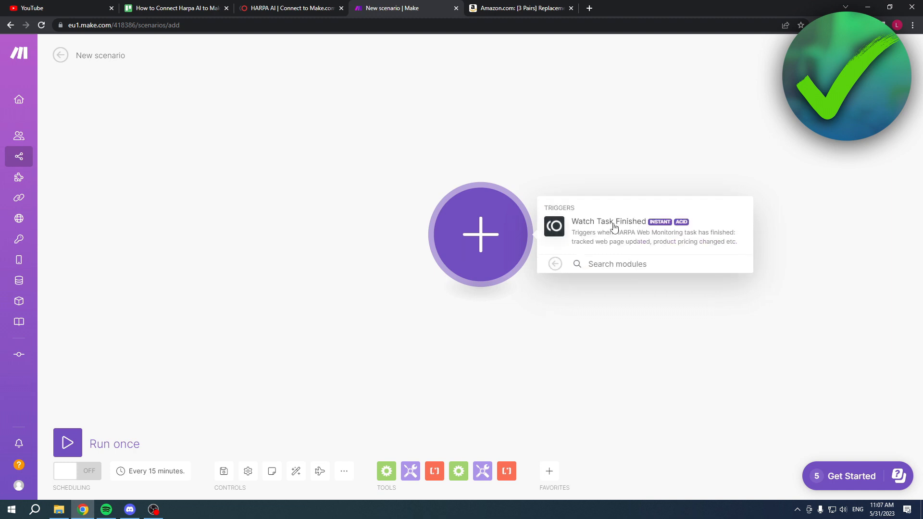
{"action": "left_click", "coordinate": [614, 227]}
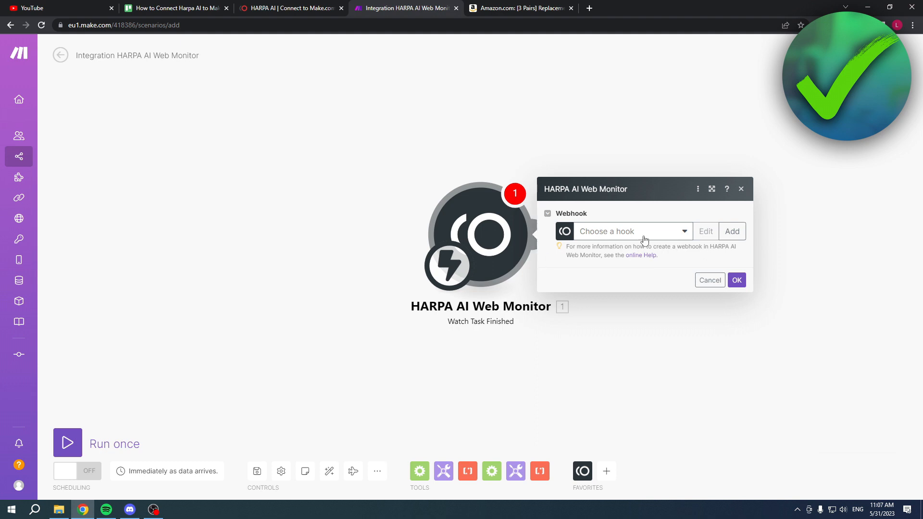
Create a new 'My Watch Task Events webhook' with the default name and select its hook URL for copying
{"action": "left_click", "coordinate": [682, 231]}
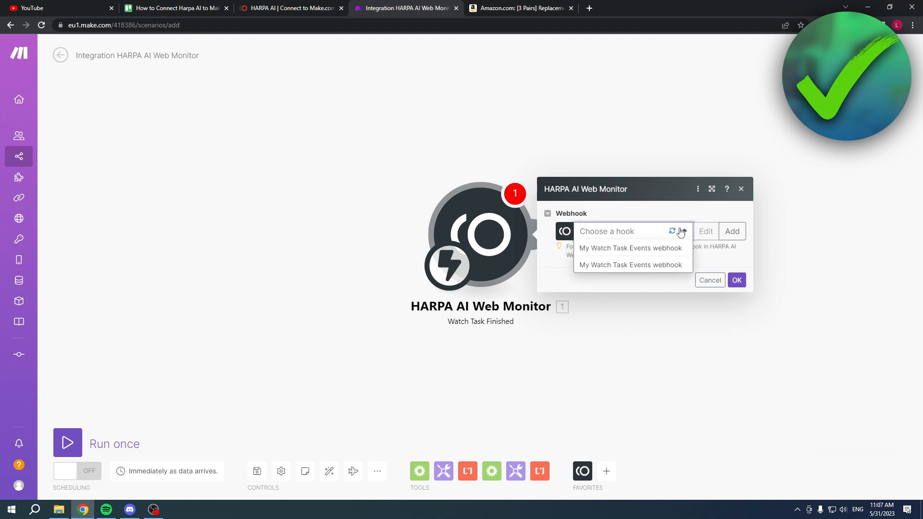
{"action": "left_click", "coordinate": [731, 259]}
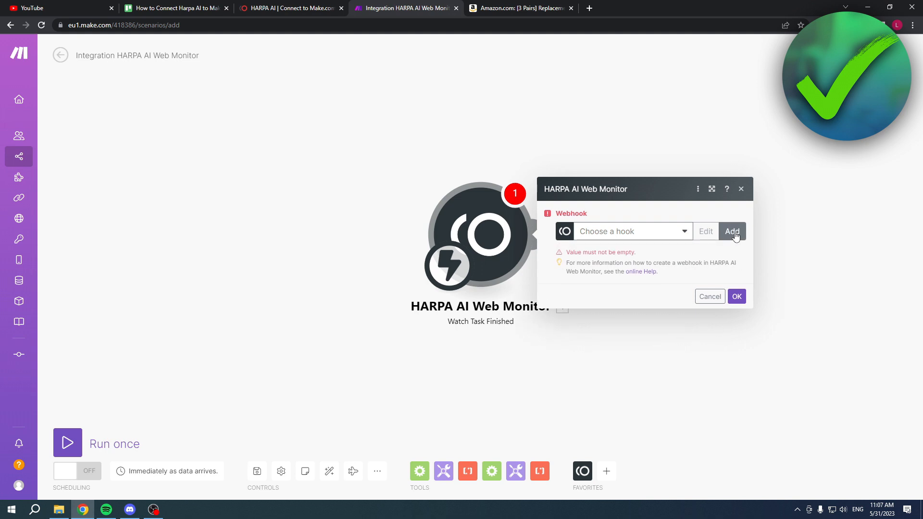
{"action": "left_click", "coordinate": [732, 231]}
{"action": "left_click_drag", "start_coordinate": [642, 227], "coordinate": [490, 233]}
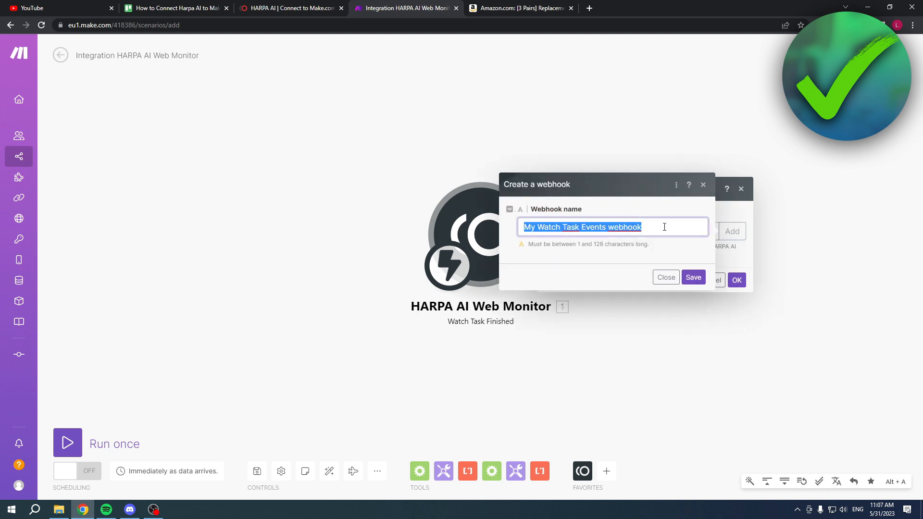
{"action": "left_click", "coordinate": [694, 277]}
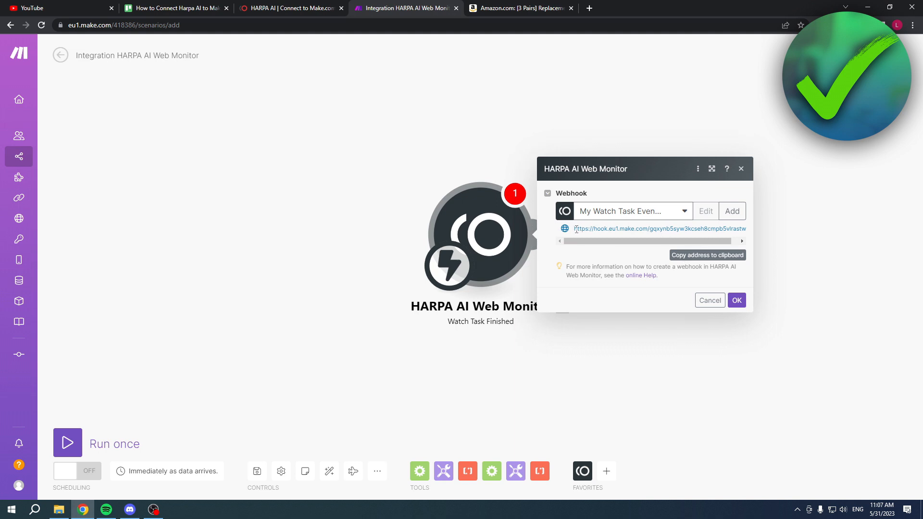
{"action": "left_click_drag", "start_coordinate": [574, 229], "coordinate": [751, 229]}
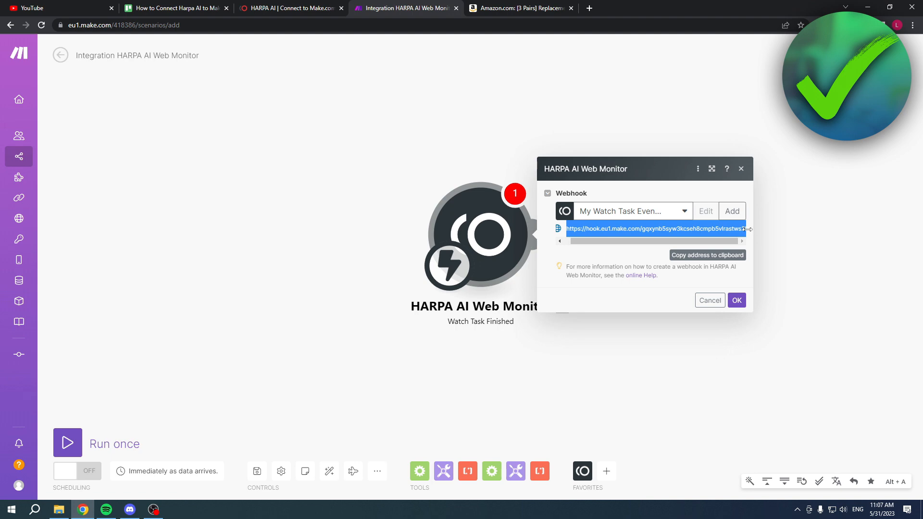
Paste the Make hook URL into the monitor's Make webhook field and send a test event
{"action": "left_click", "coordinate": [503, 7]}
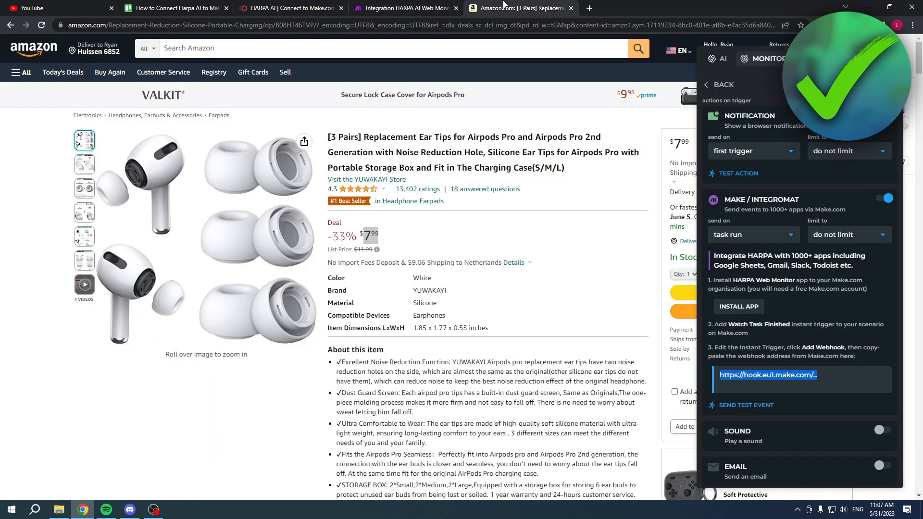
{"action": "left_click", "coordinate": [844, 381]}
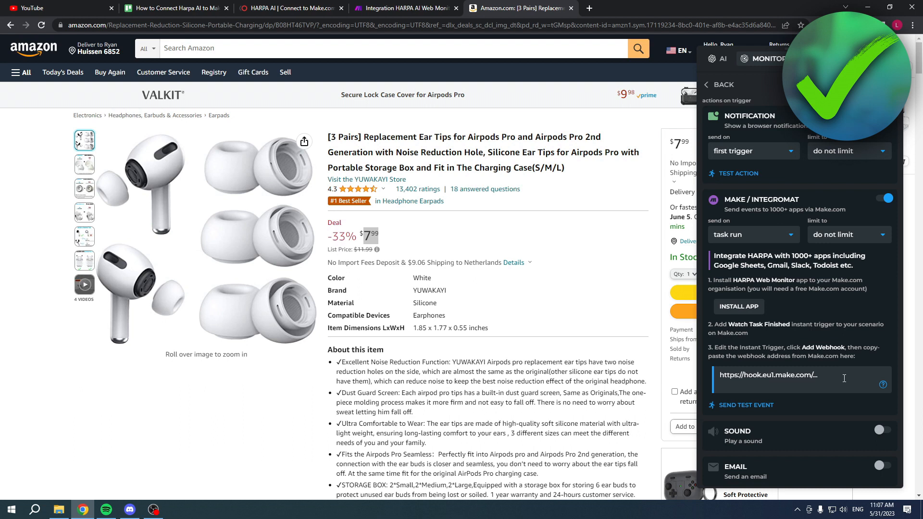
{"action": "triple_click", "coordinate": [768, 377]}
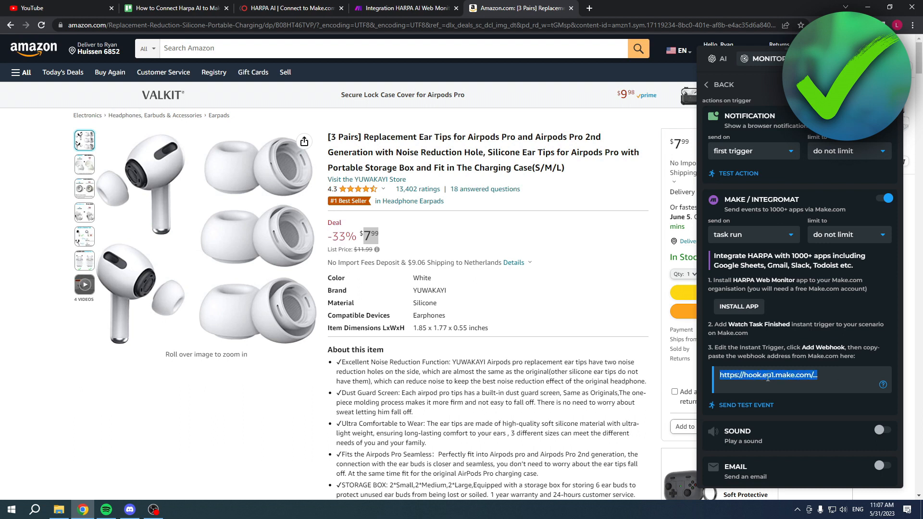
{"action": "key", "text": "ctrl+v"}
{"action": "left_click", "coordinate": [746, 405]}
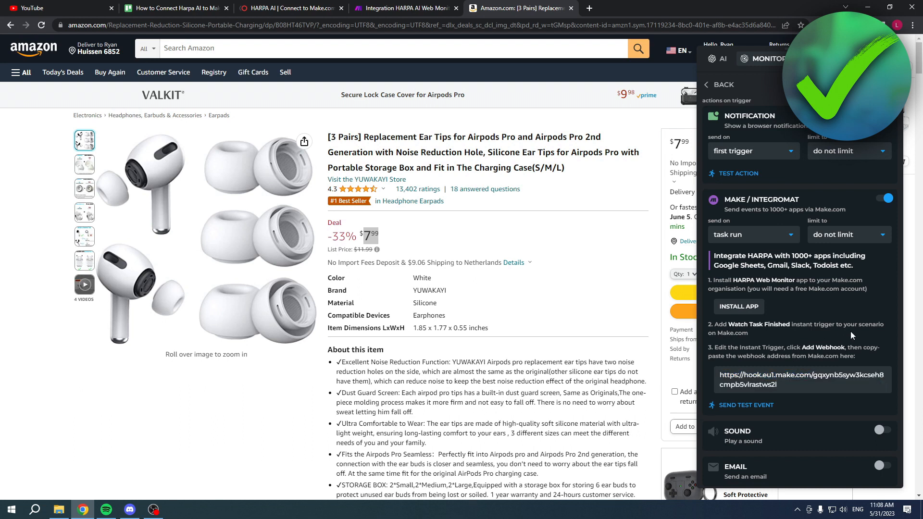
Run the scenario once, resend HARPA's test event, and check the trigger received one bundle
{"action": "left_click", "coordinate": [408, 8]}
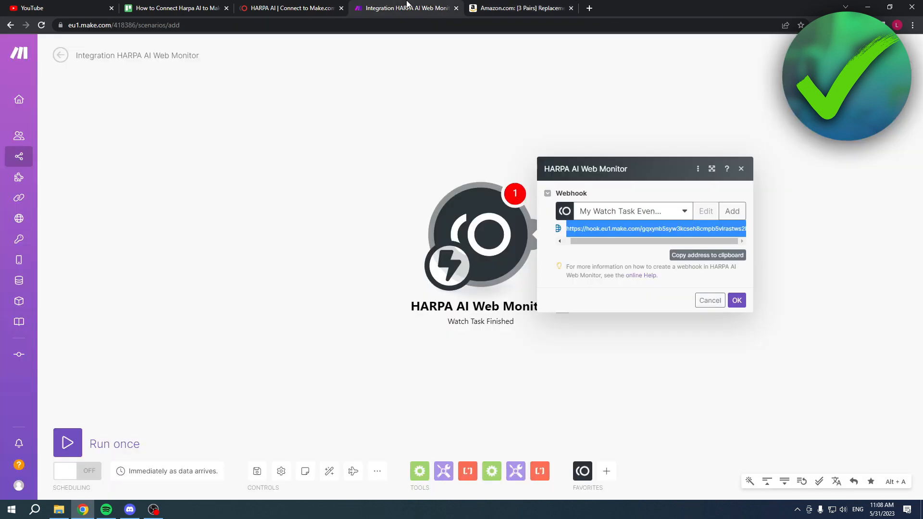
{"action": "left_click", "coordinate": [743, 303]}
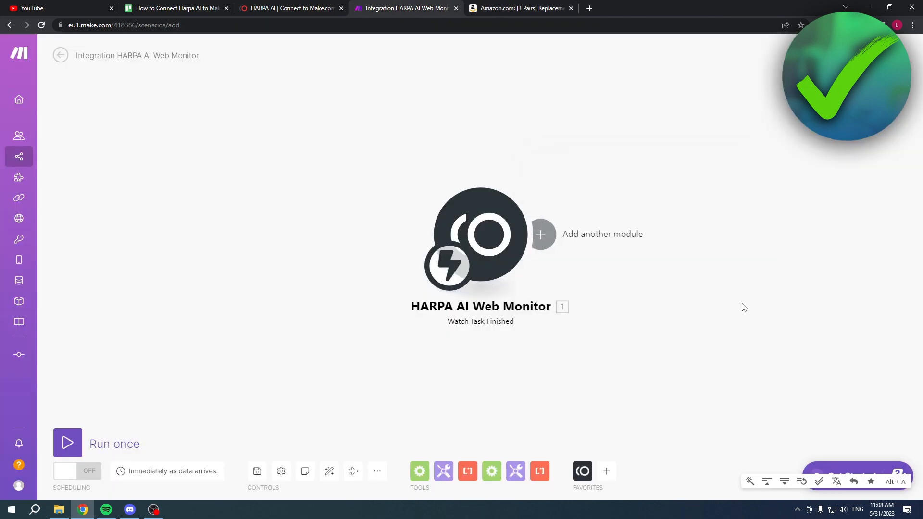
{"action": "left_click", "coordinate": [68, 443]}
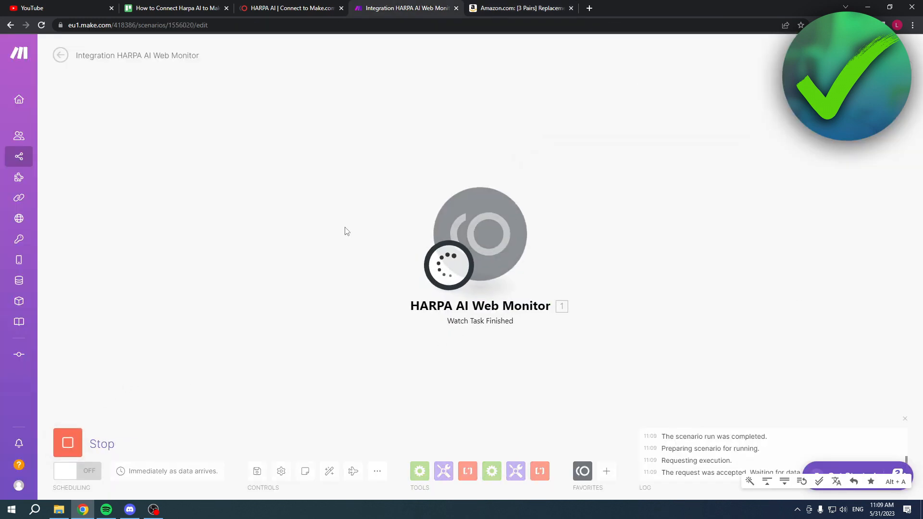
{"action": "left_click", "coordinate": [519, 7]}
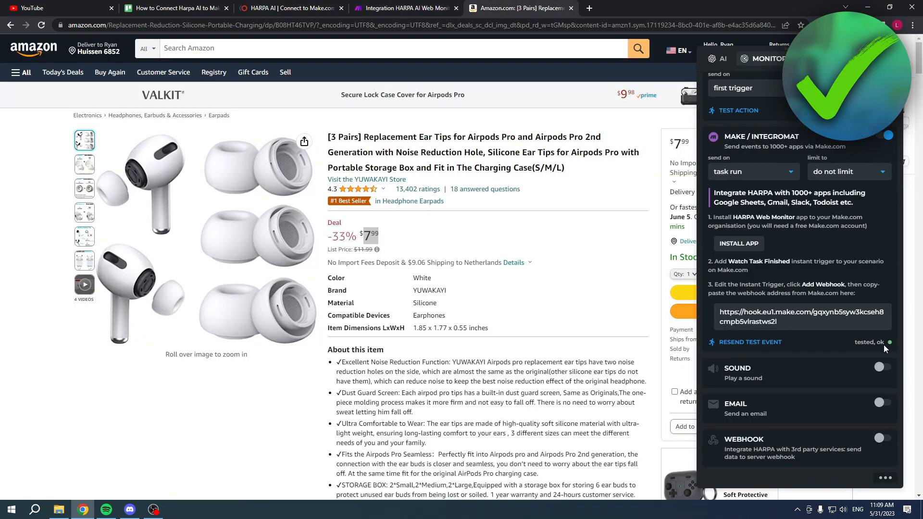
{"action": "left_click", "coordinate": [752, 347]}
{"action": "left_click", "coordinate": [399, 9]}
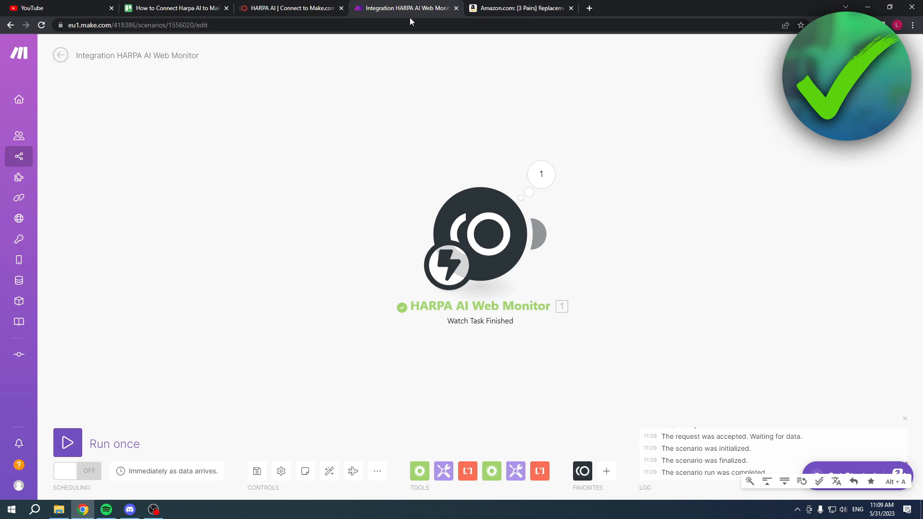